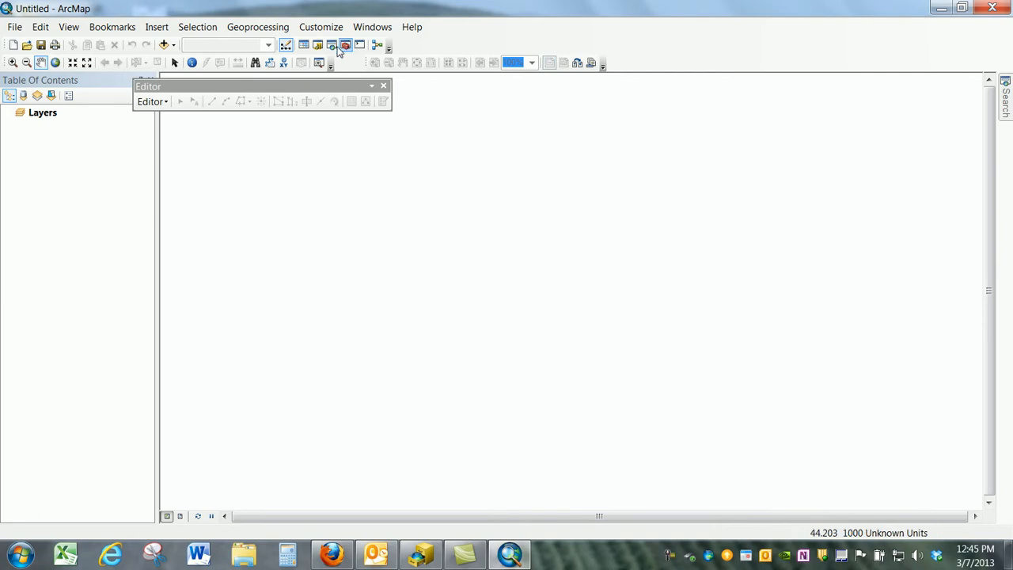
- Make the Pipeline Profile geodatabase in the Fort 140 Pipeline Profile Lab folder the default geodatabase and close the Catalog
left_click(317, 48)
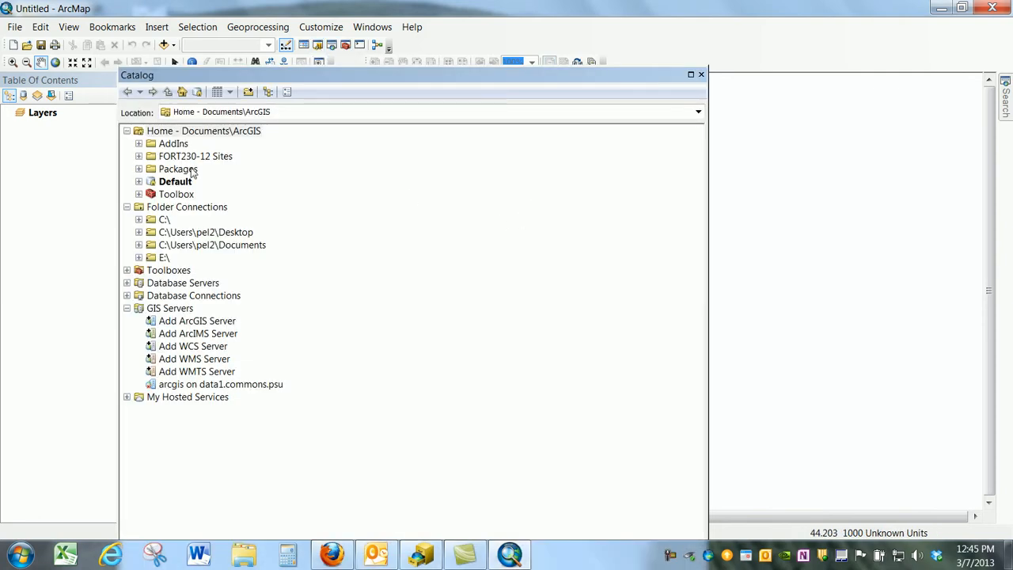
left_click(215, 234)
double_click(215, 234)
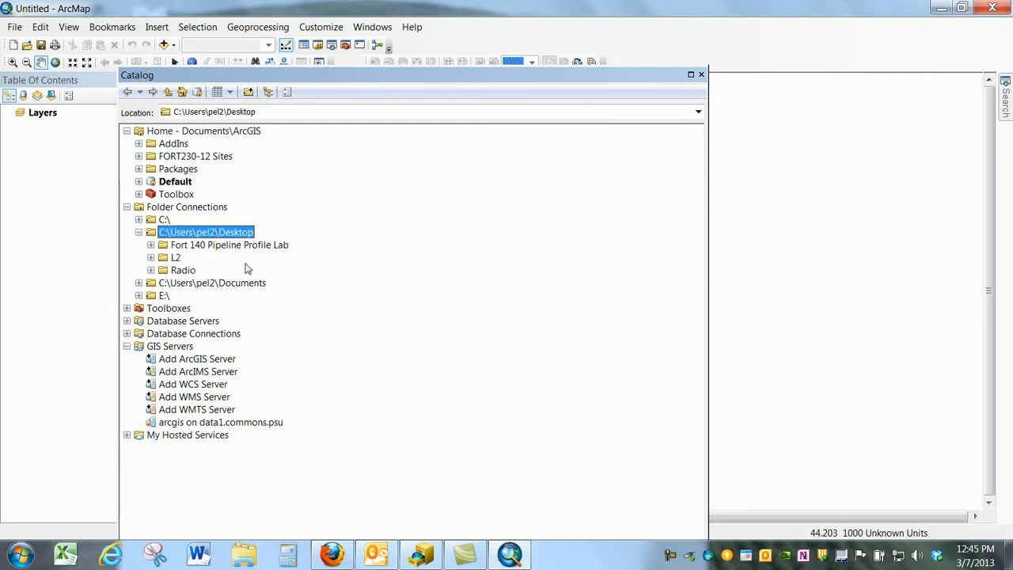
left_click(229, 249)
double_click(229, 248)
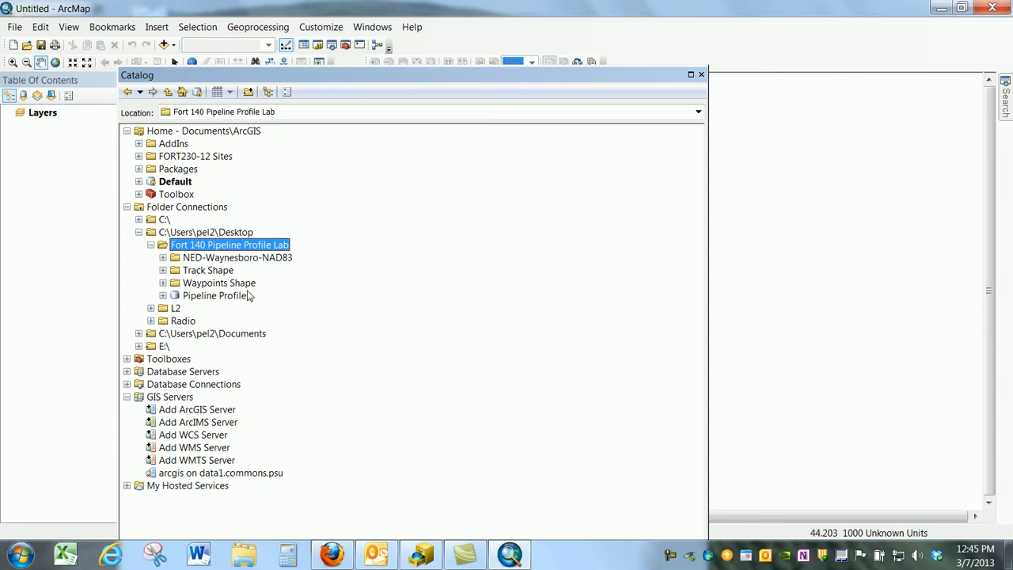
right_click(211, 299)
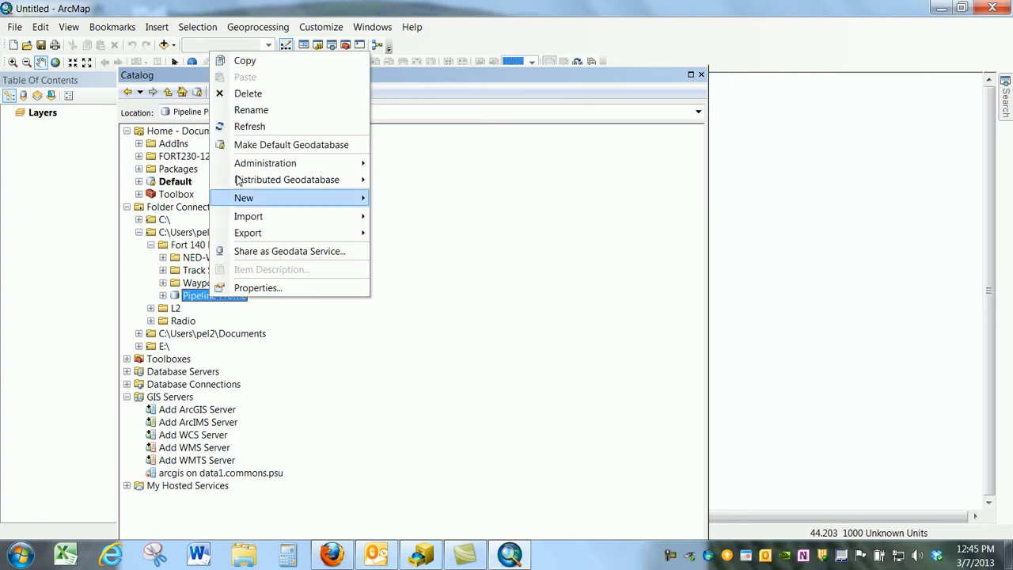
left_click(266, 145)
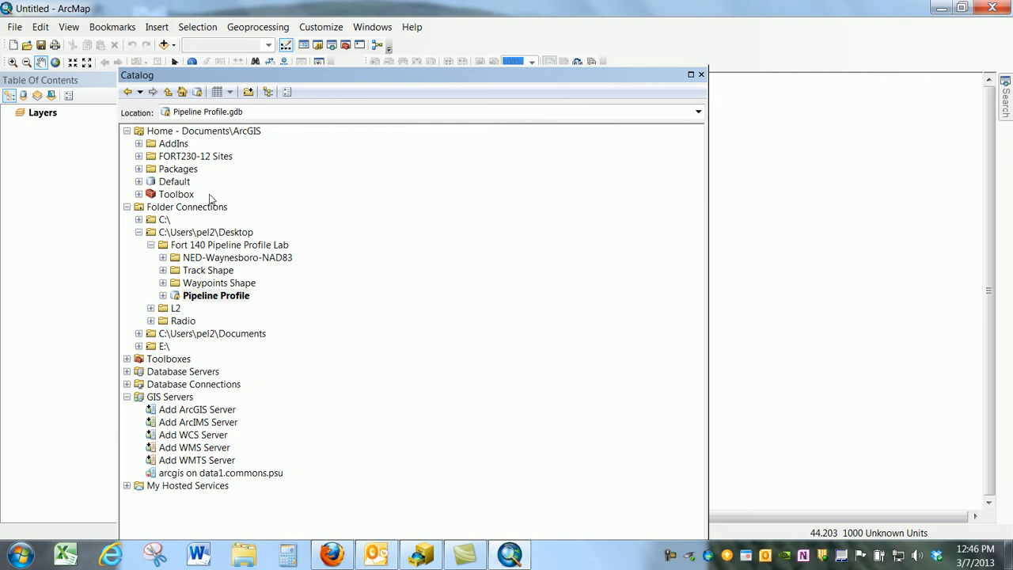
left_click(700, 75)
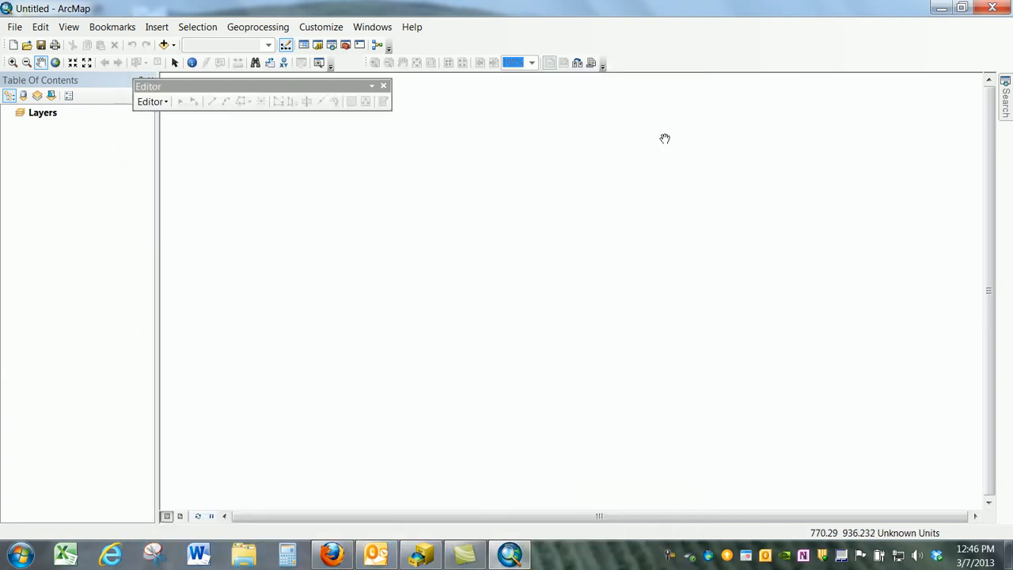
- Save the map document as PipelineProfile in the Fort 140 Pipeline Profile Lab folder
left_click(16, 27)
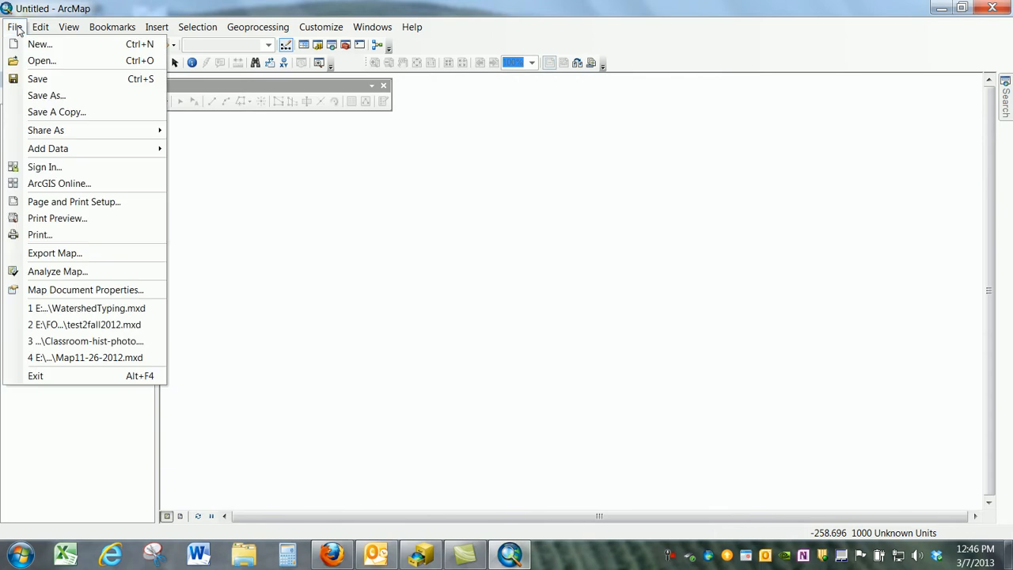
left_click(46, 95)
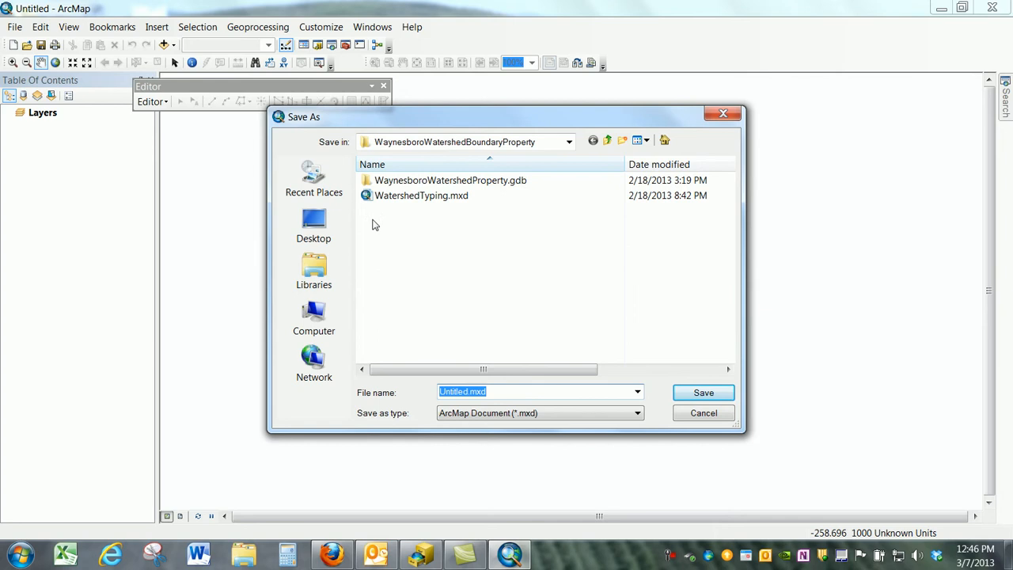
left_click(317, 232)
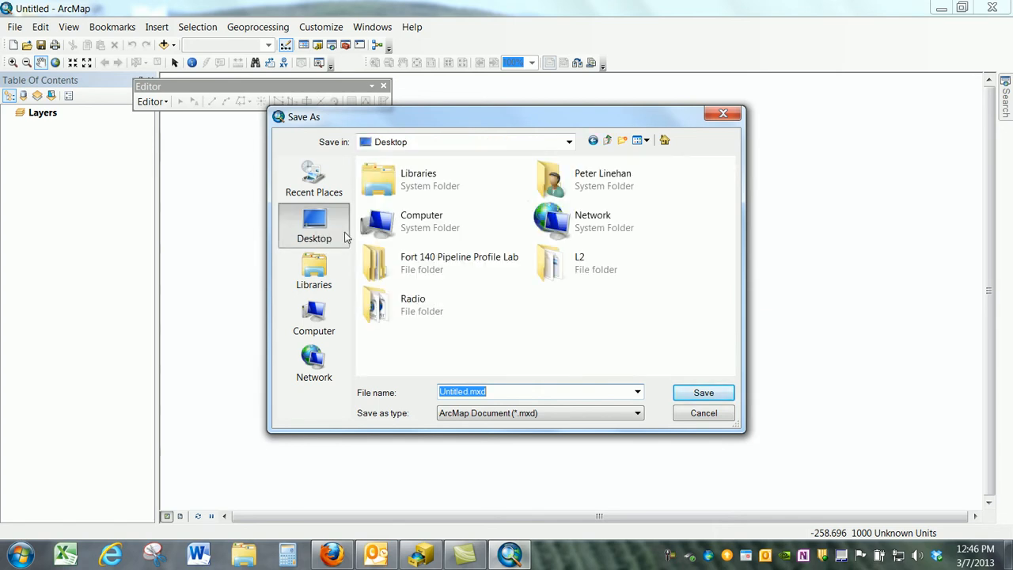
double_click(451, 265)
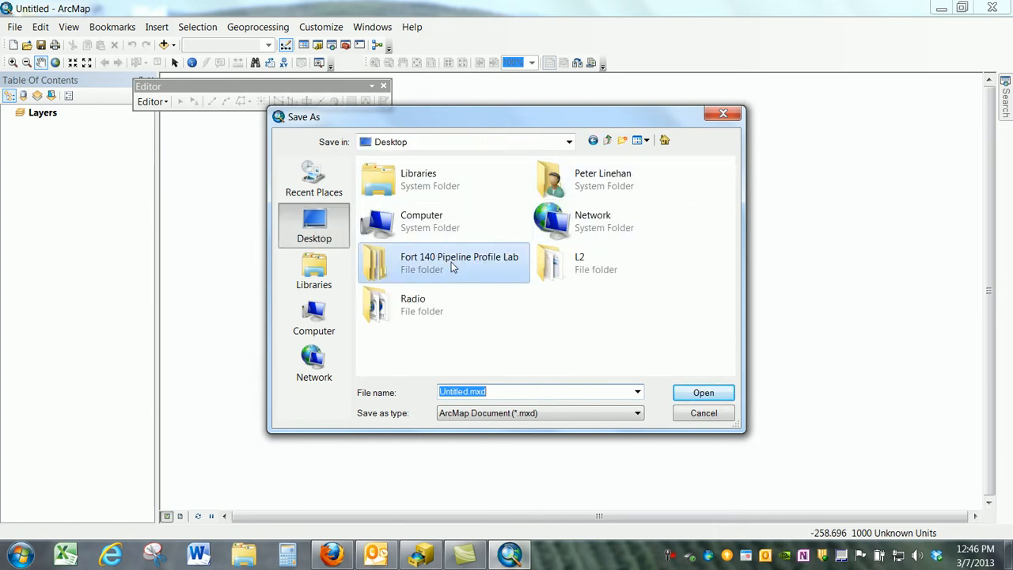
left_click(515, 391)
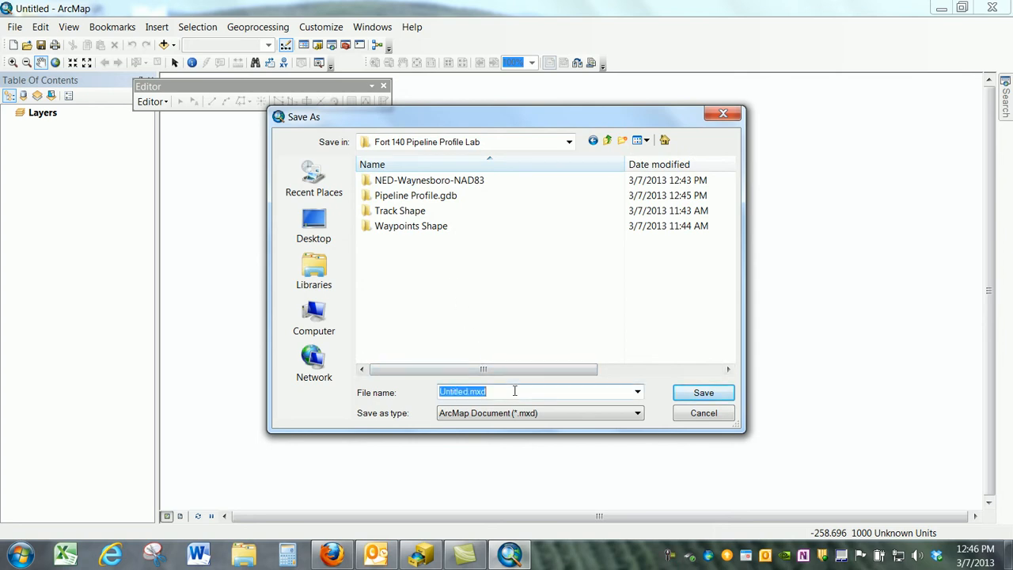
type("Pipelin")
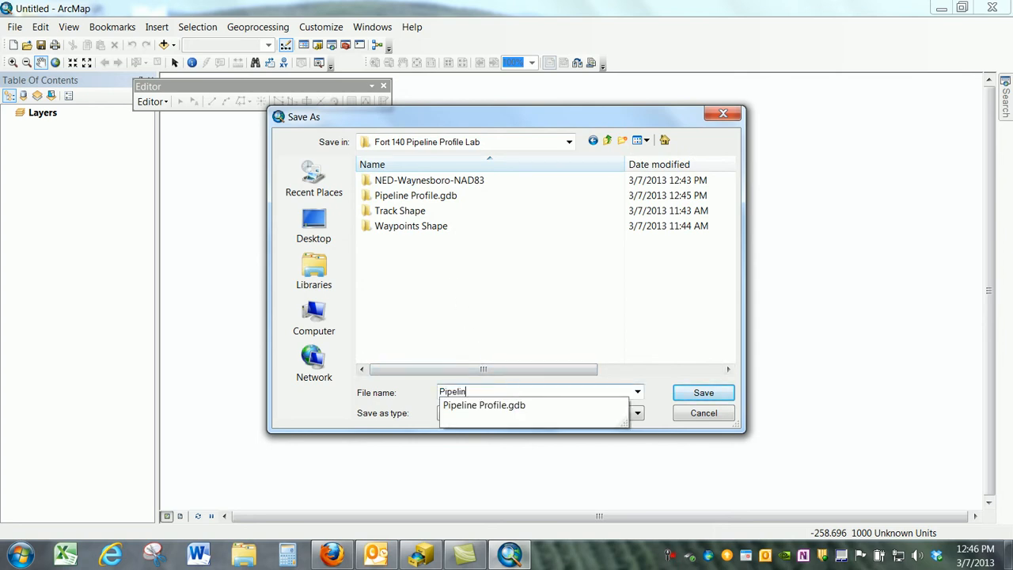
type("eProfile")
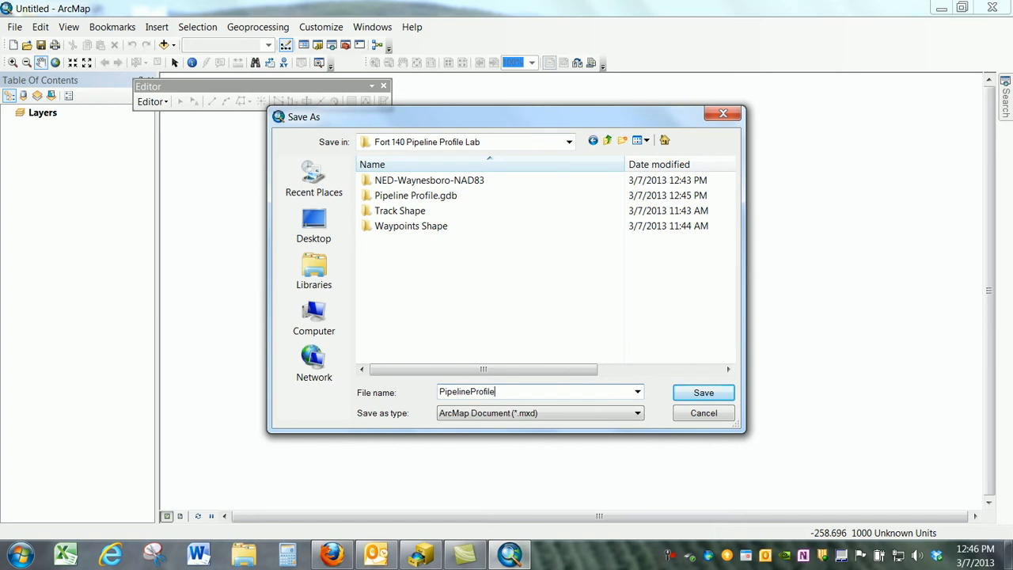
left_click(703, 393)
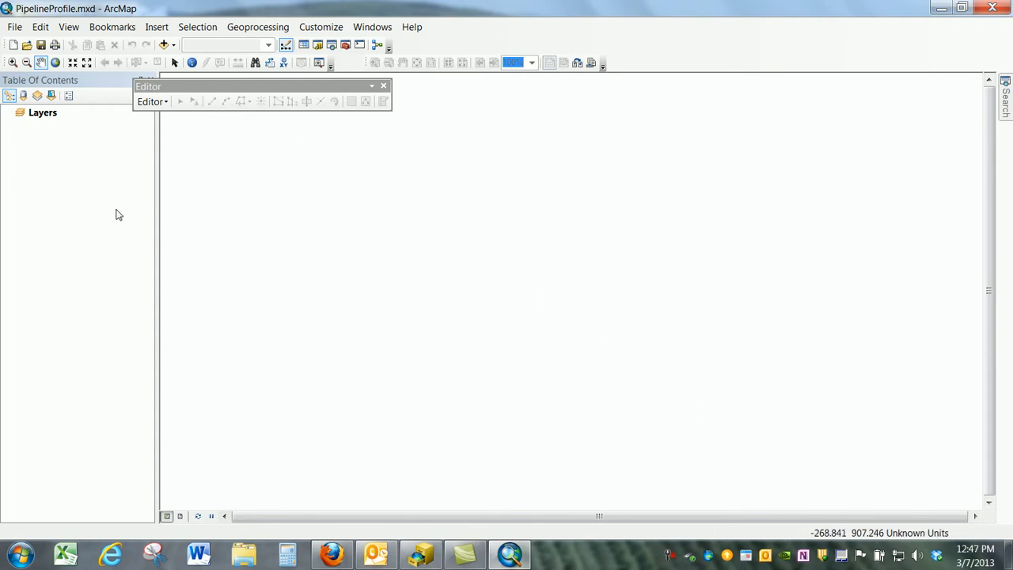
- Set the map document properties to store relative pathnames to data sources
left_click(15, 27)
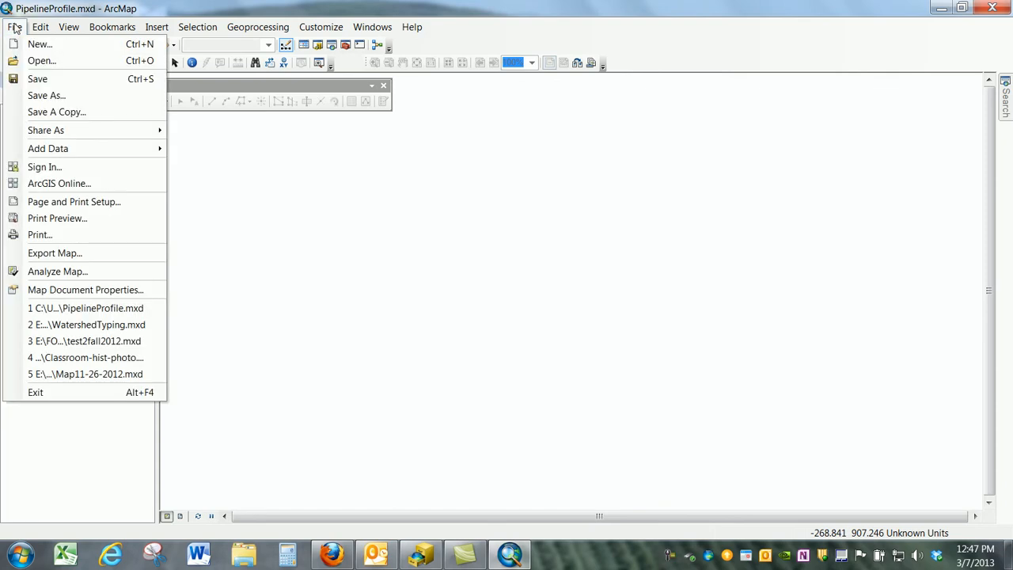
left_click(111, 296)
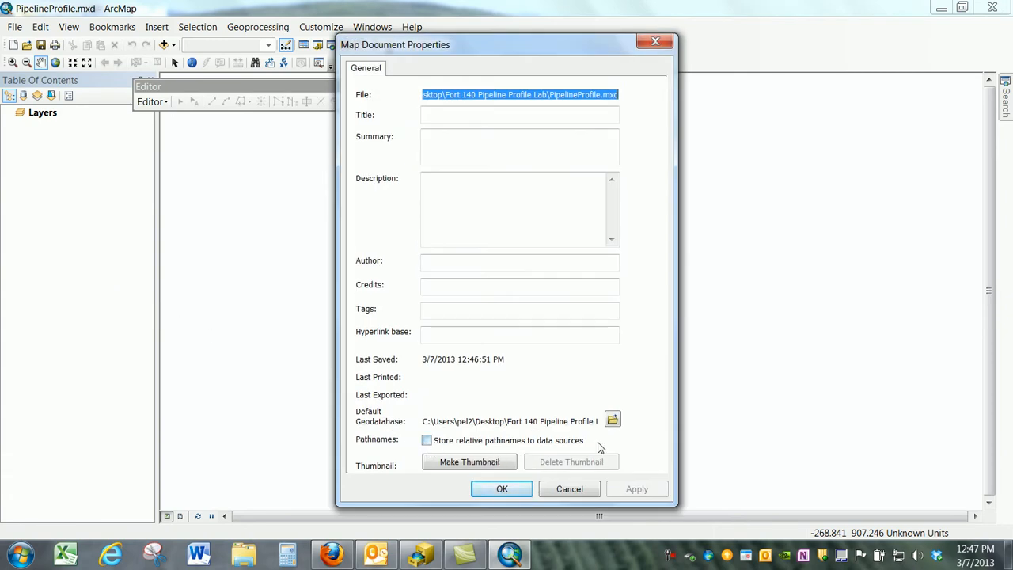
left_click(428, 441)
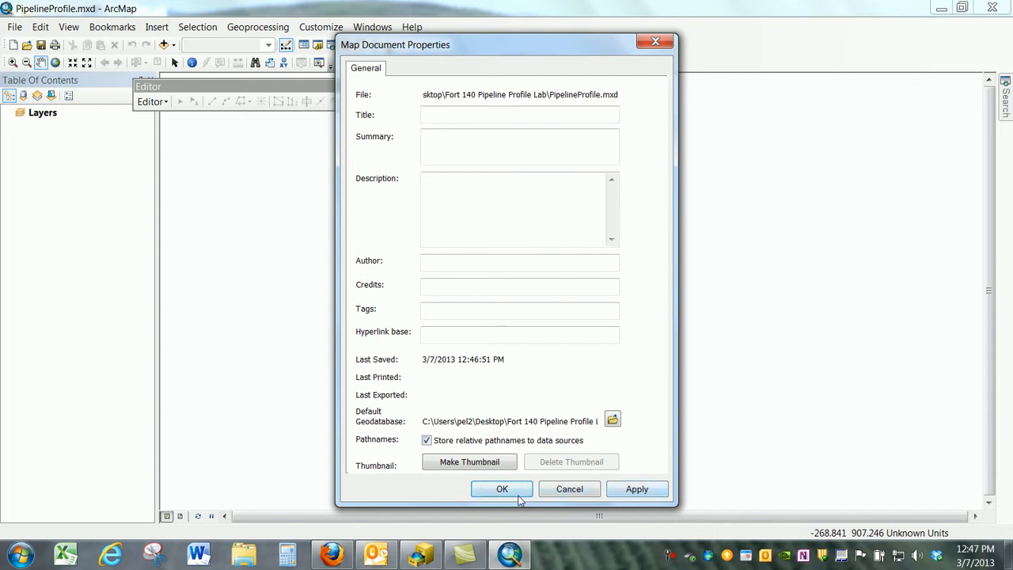
left_click(651, 488)
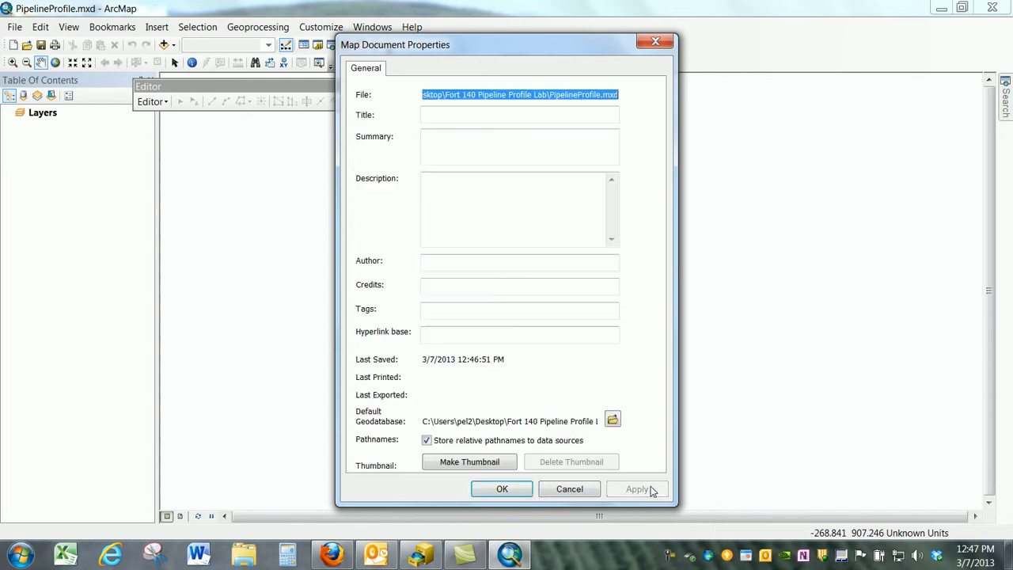
left_click(492, 488)
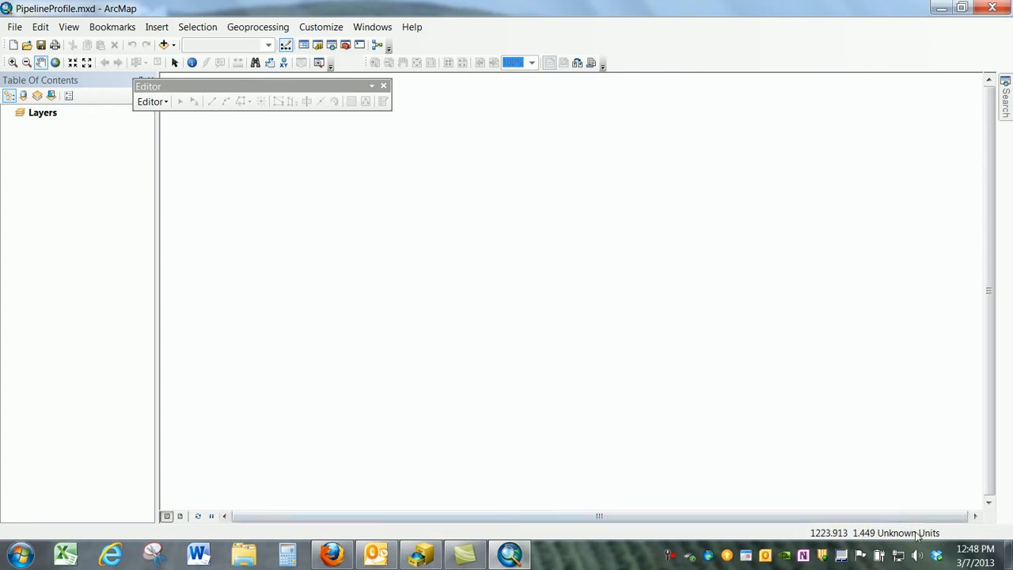
- Add the Track and Waypoints feature classes from Pipeline Profile.gdb to the map
left_click(164, 45)
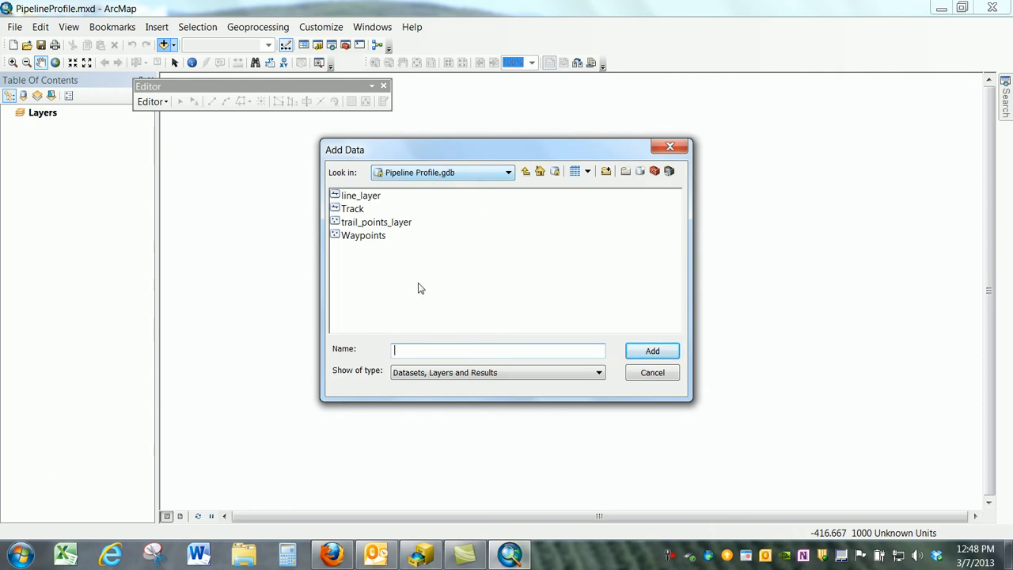
left_click(356, 210)
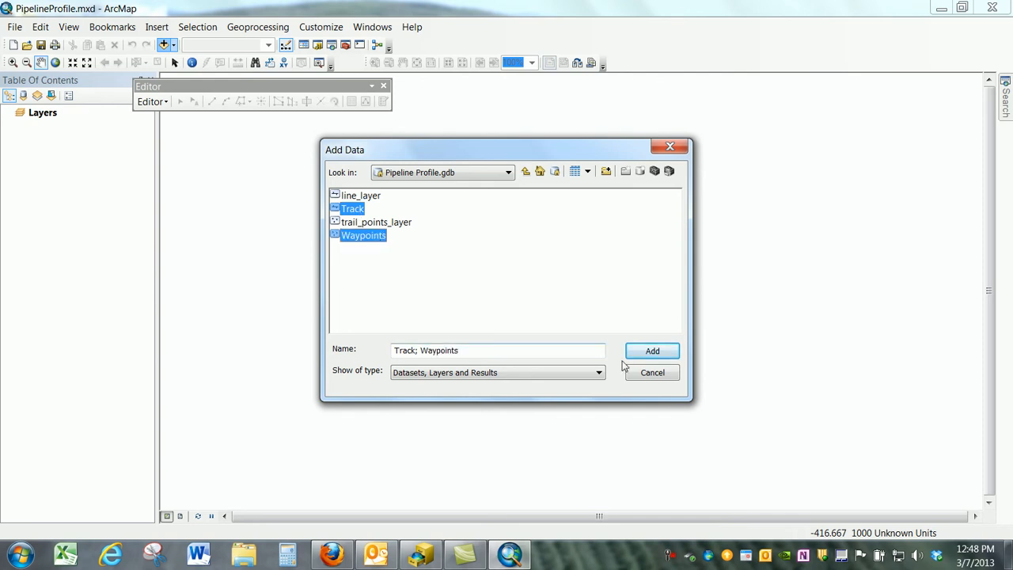
left_click(664, 357)
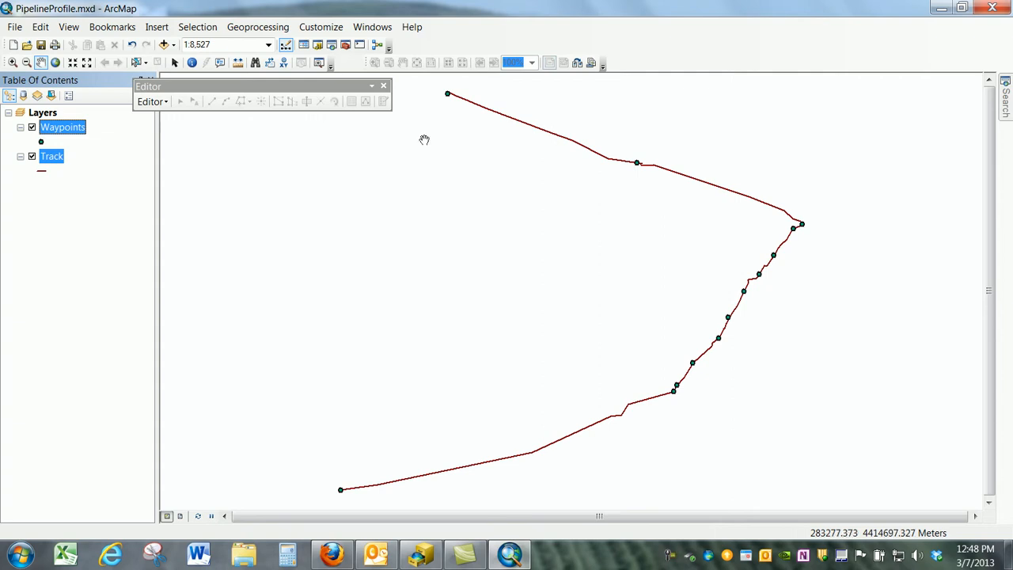
- Open Add Data again and connect to the arcgis on data1.commons.psu GIS server
left_click(173, 46)
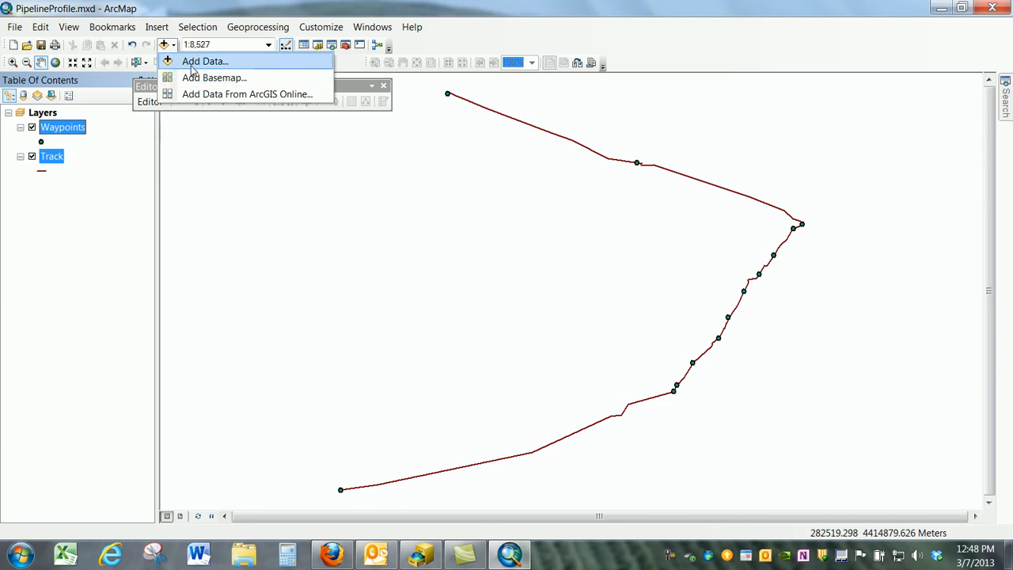
left_click(186, 61)
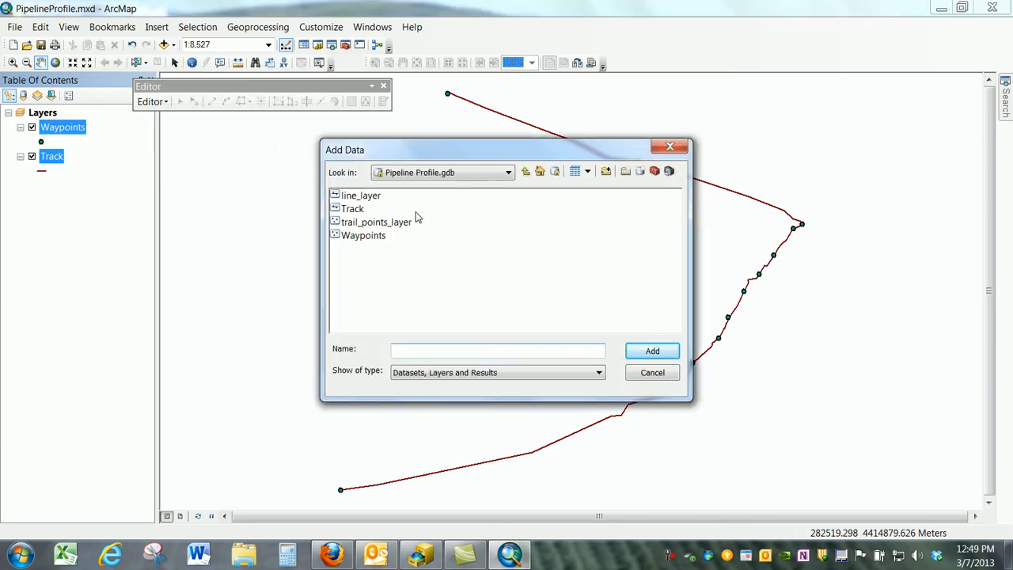
left_click(509, 173)
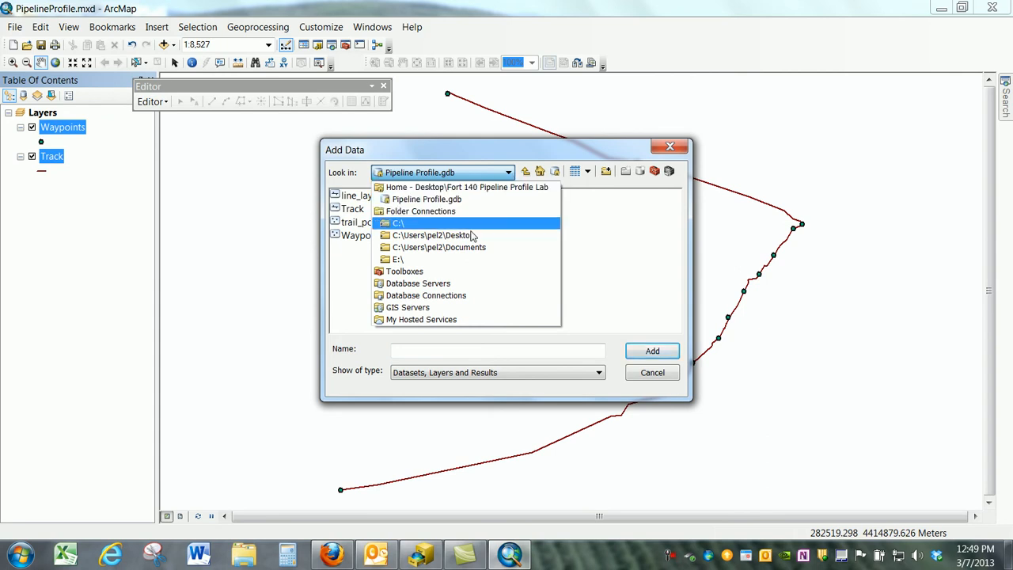
left_click(404, 308)
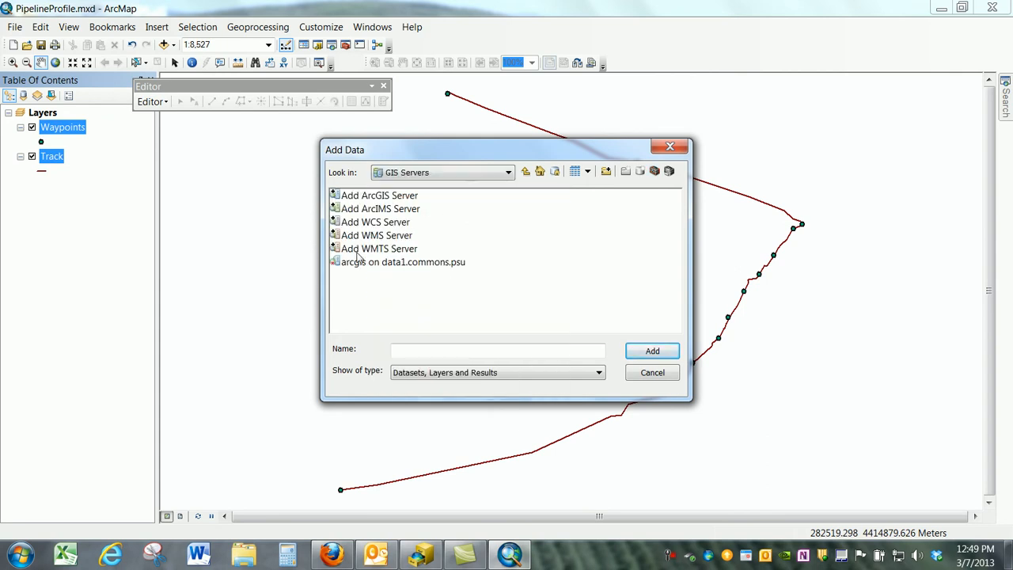
left_click(395, 269)
left_click(661, 355)
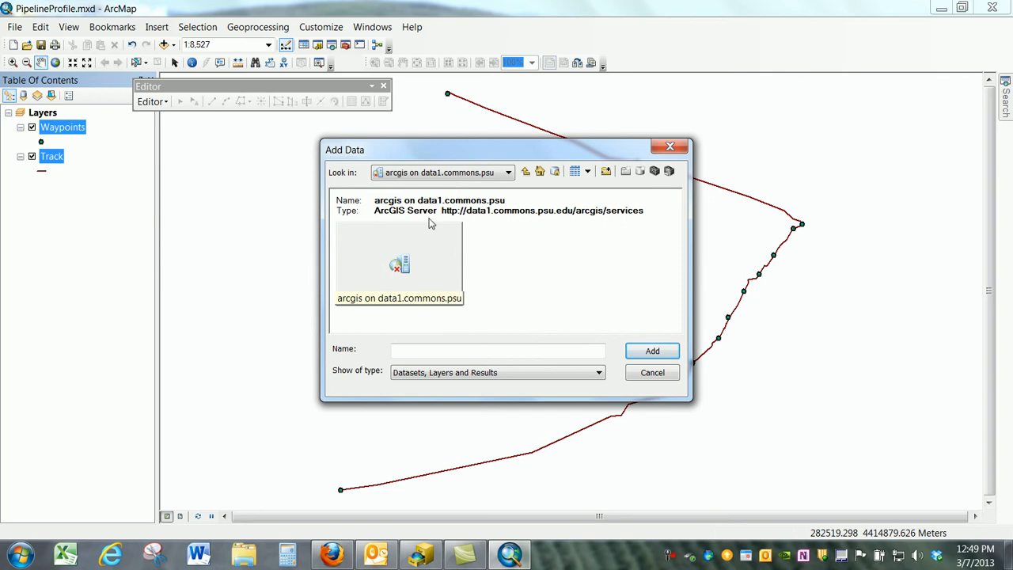
- Browse the arcgis on data1.commons.psu GIS server and open its pasda folder
left_click(504, 173)
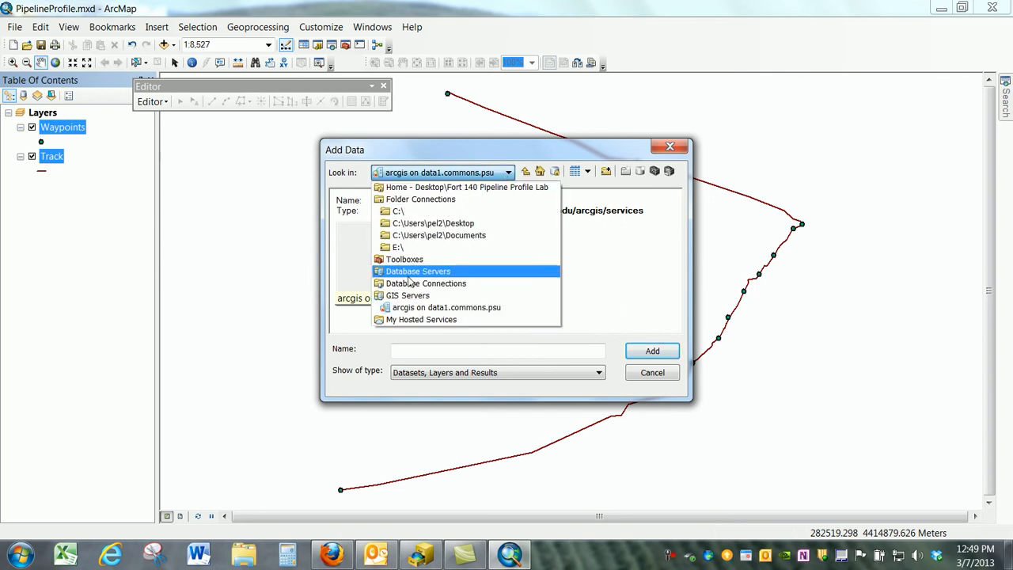
left_click(398, 311)
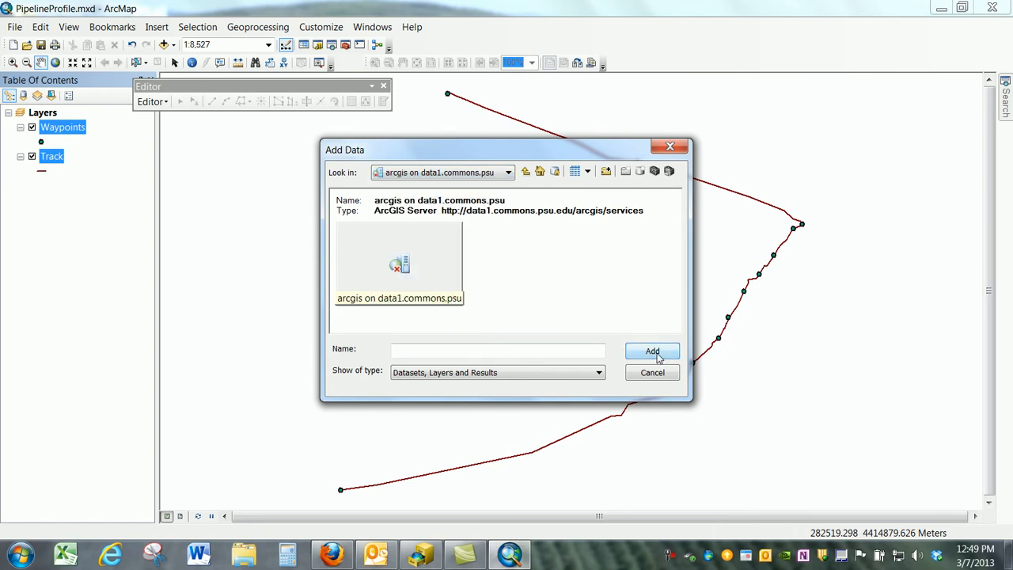
left_click(499, 177)
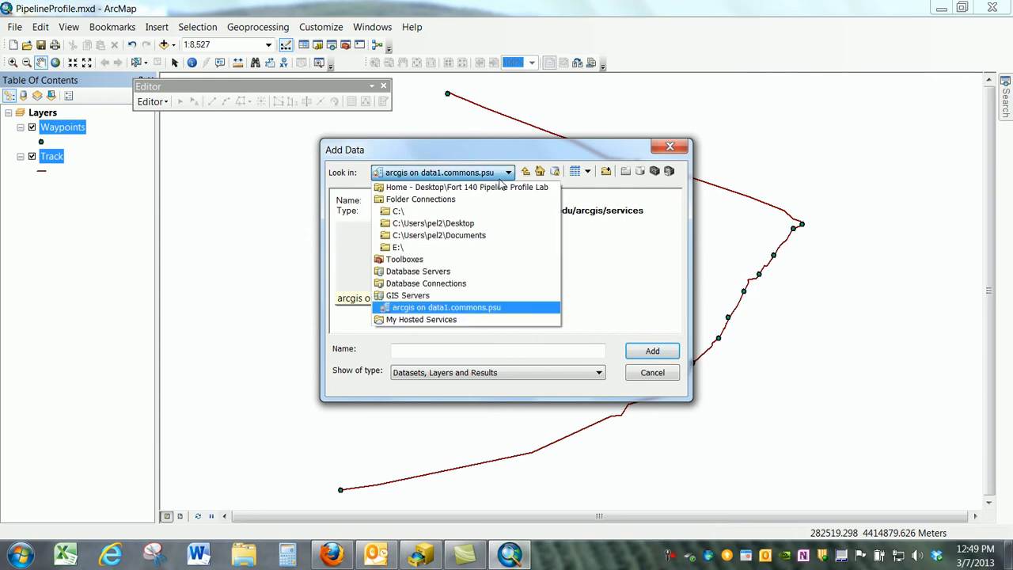
left_click(422, 297)
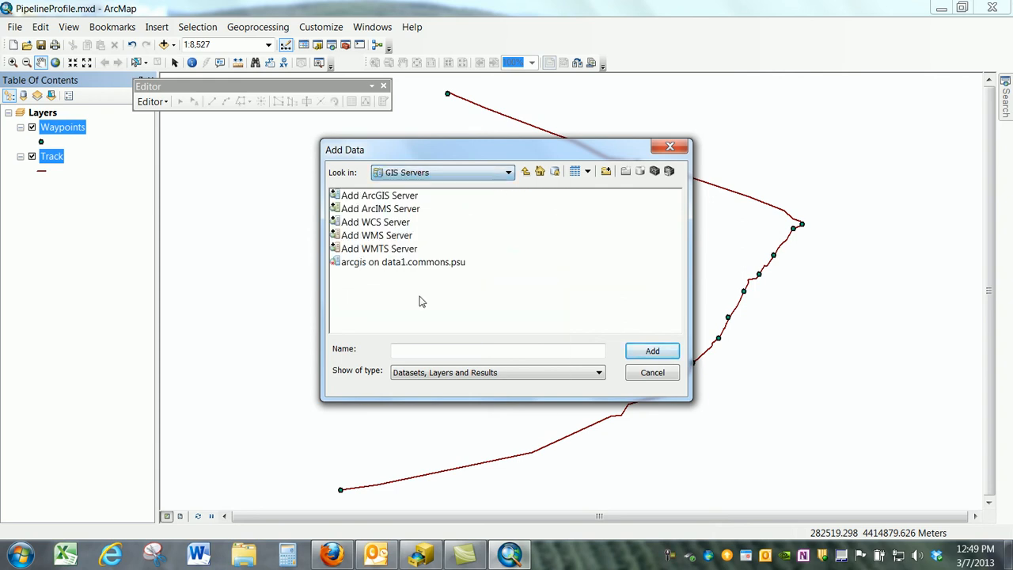
left_click(386, 263)
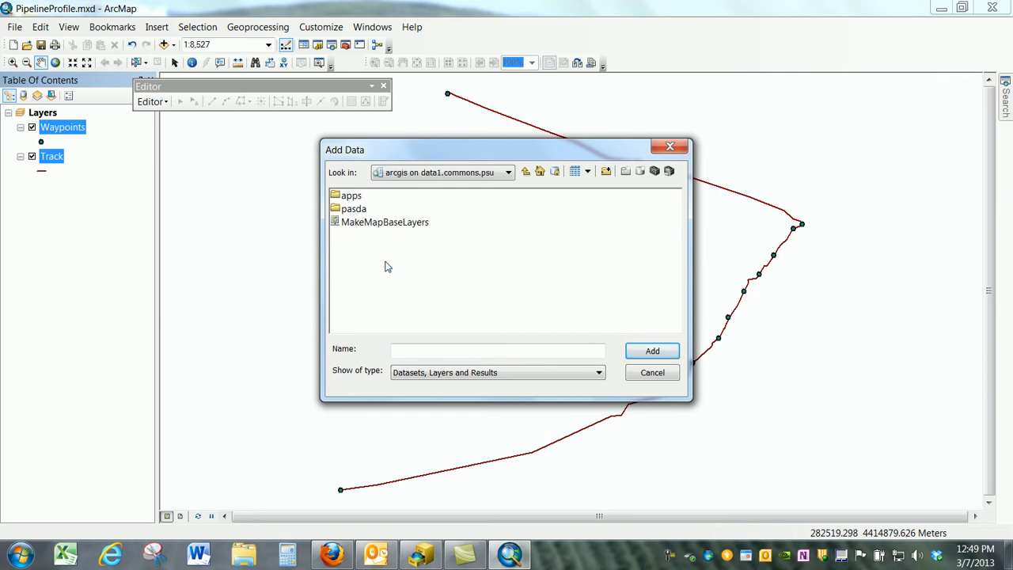
double_click(358, 210)
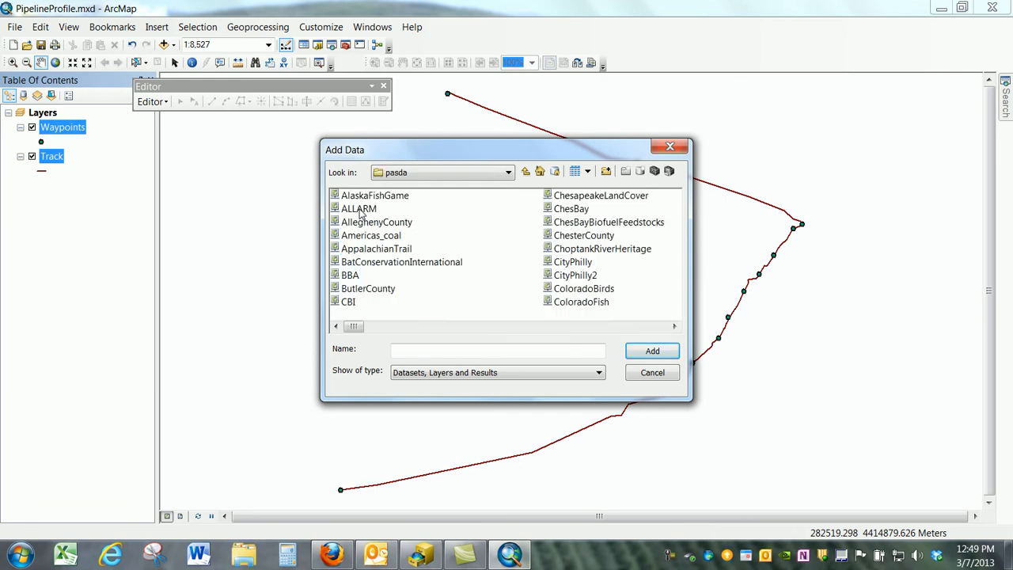
- Add the PAMAP_cycle2 map service from the pasda folder to the map
left_click(674, 326)
left_click(674, 327)
left_click(674, 327)
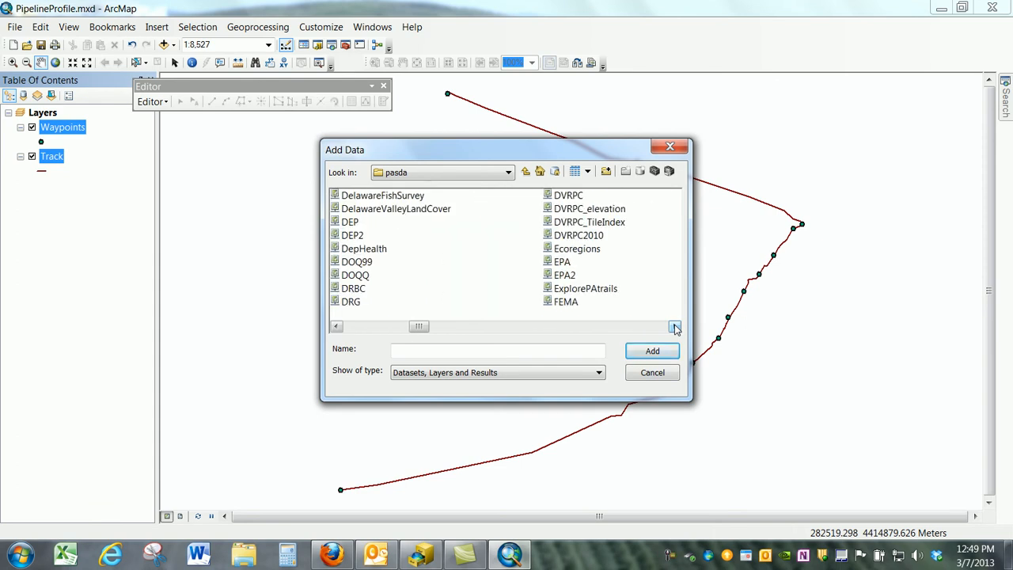
left_click(675, 326)
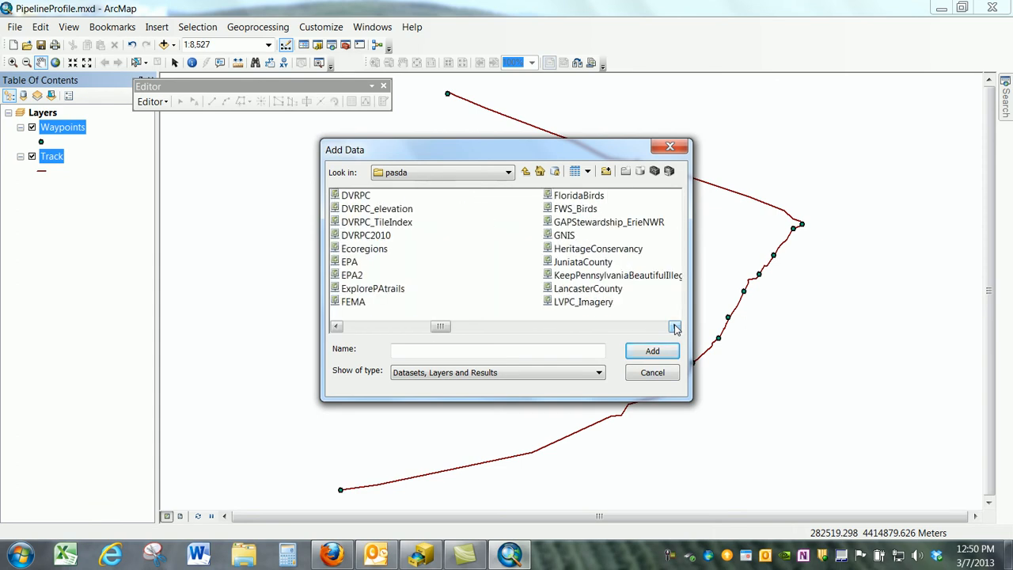
left_click(674, 326)
left_click(675, 326)
left_click(674, 327)
left_click(674, 326)
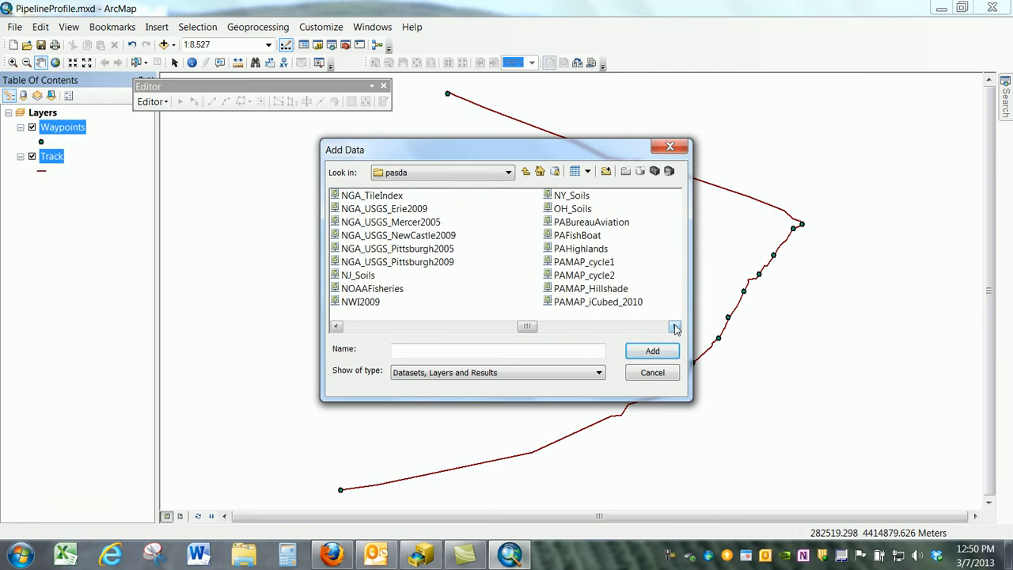
left_click(568, 275)
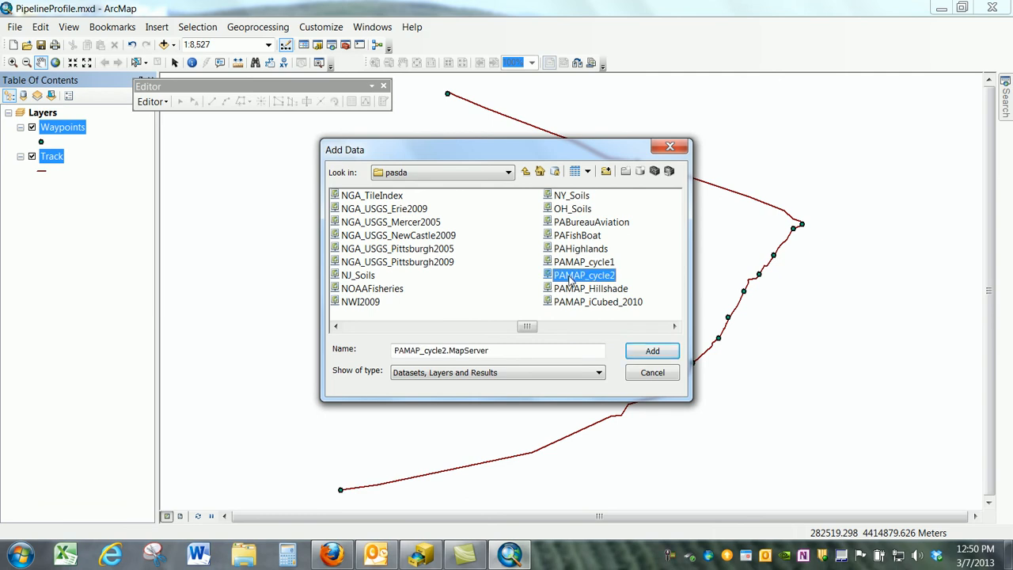
left_click(647, 351)
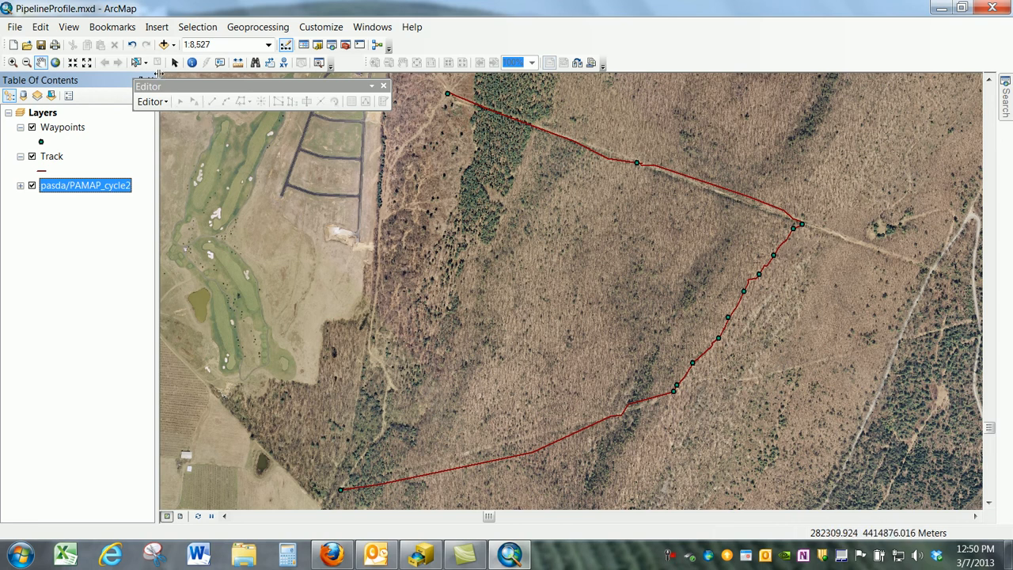
- Add the ned10m39077g5.tif elevation raster from the NED-Waynesboro-NAD83 folder in the Fort 140 Pipeline Profile Lab folder
left_click(164, 45)
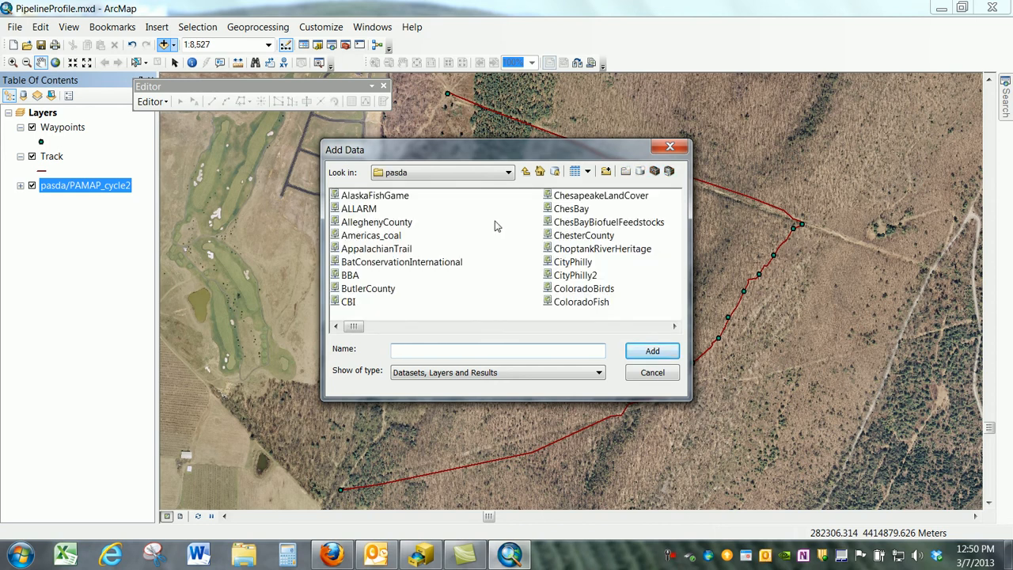
left_click(508, 173)
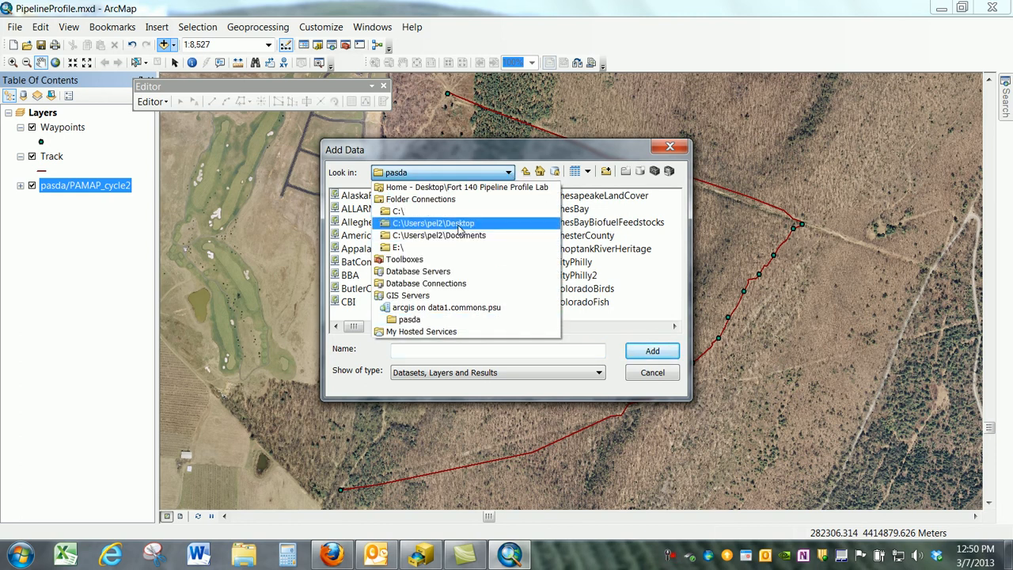
left_click(483, 190)
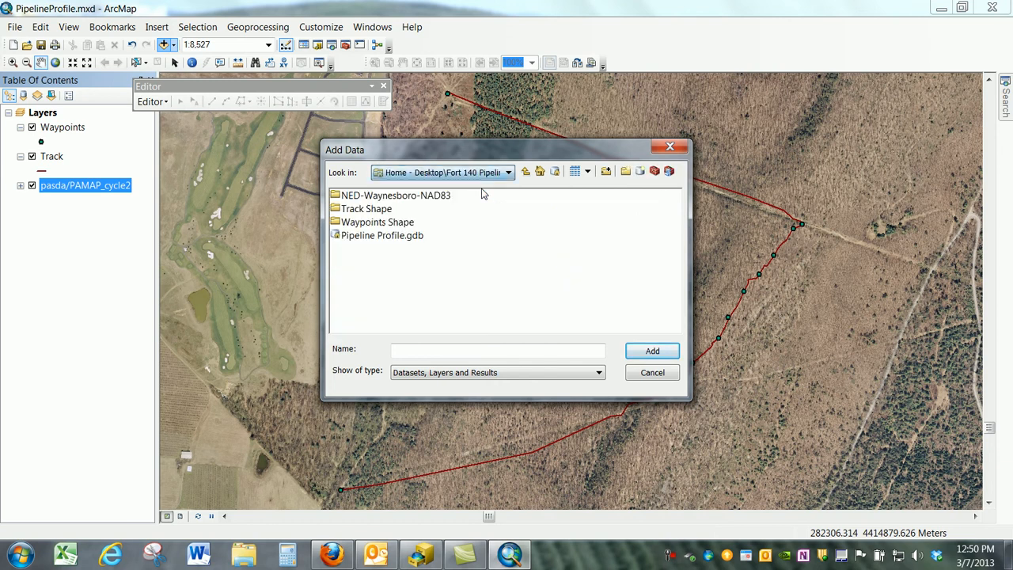
left_click(423, 199)
double_click(423, 198)
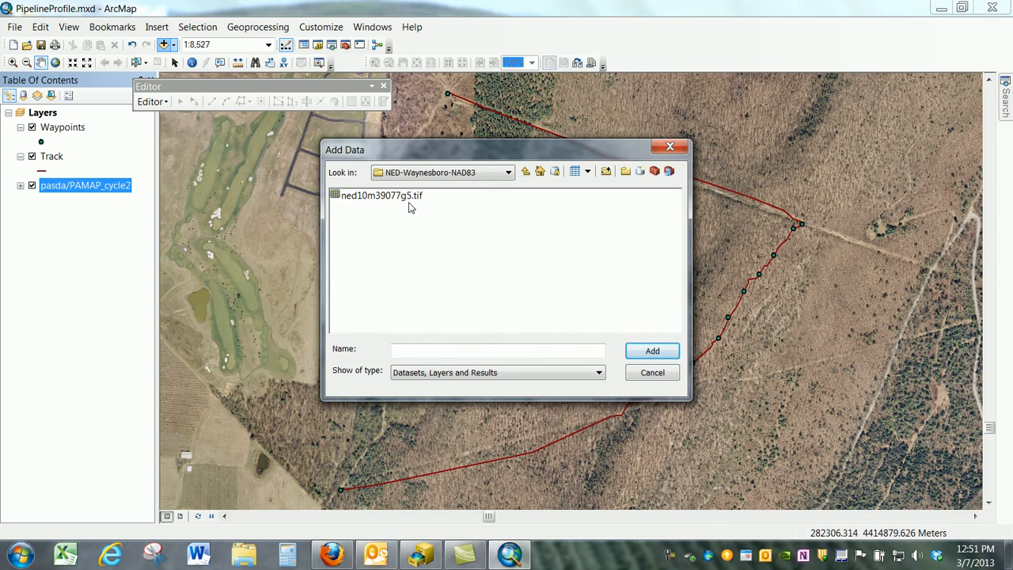
left_click(409, 201)
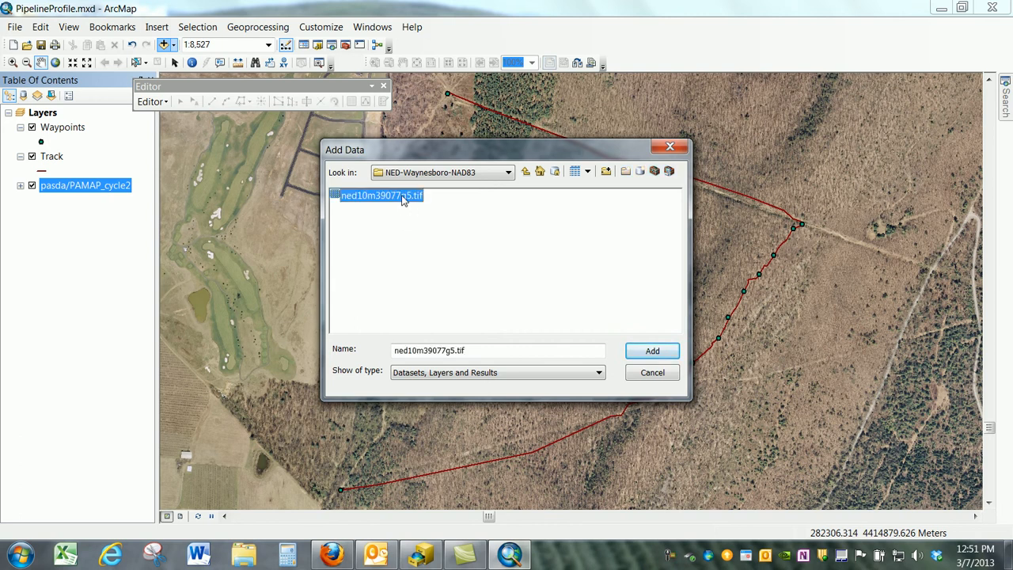
left_click(656, 353)
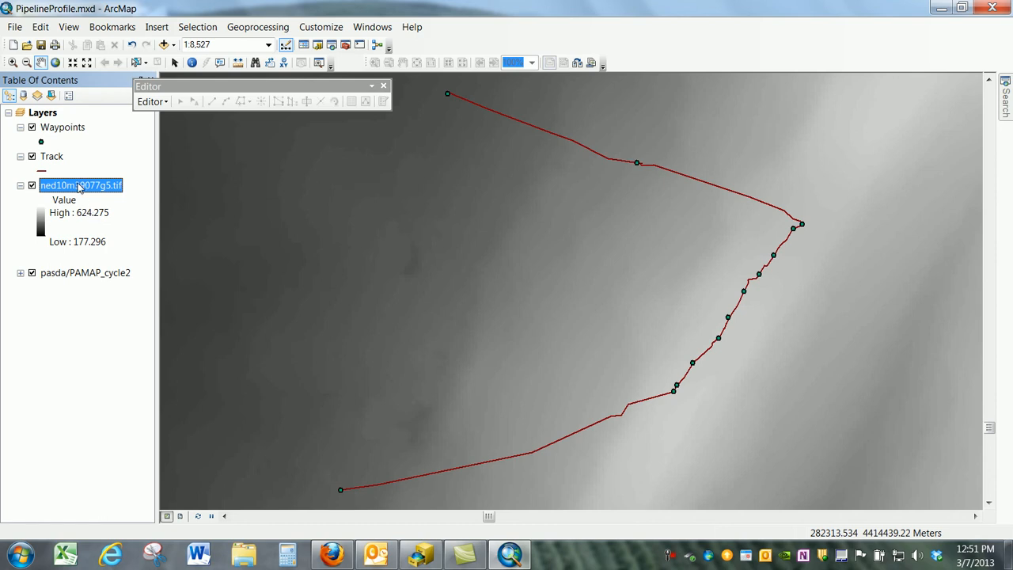
- Move the ned10m39077g5.tif layer below pasda/PAMAP_cycle2 in the layer order
left_click_drag(79, 185, 70, 297)
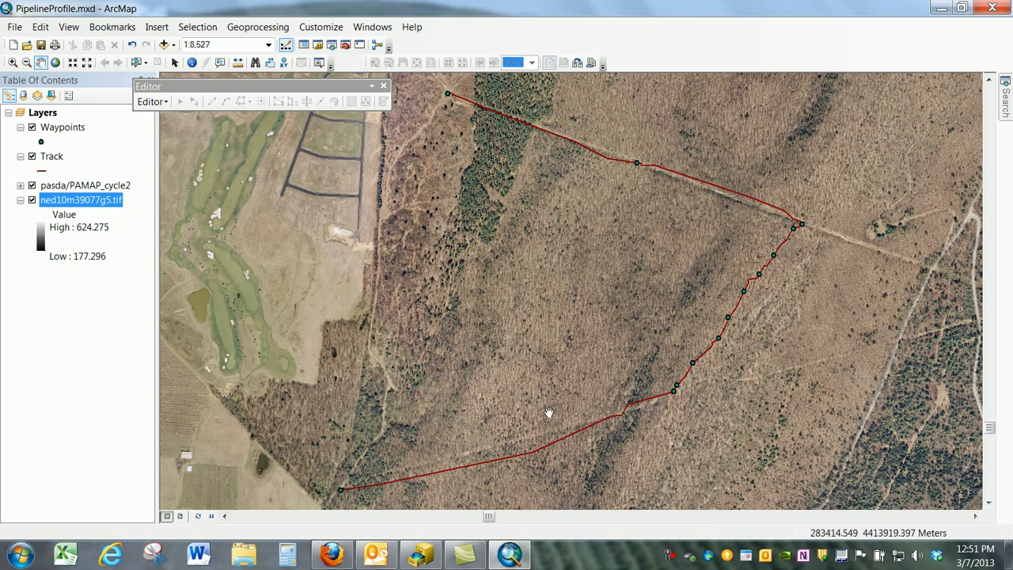
left_click(669, 558)
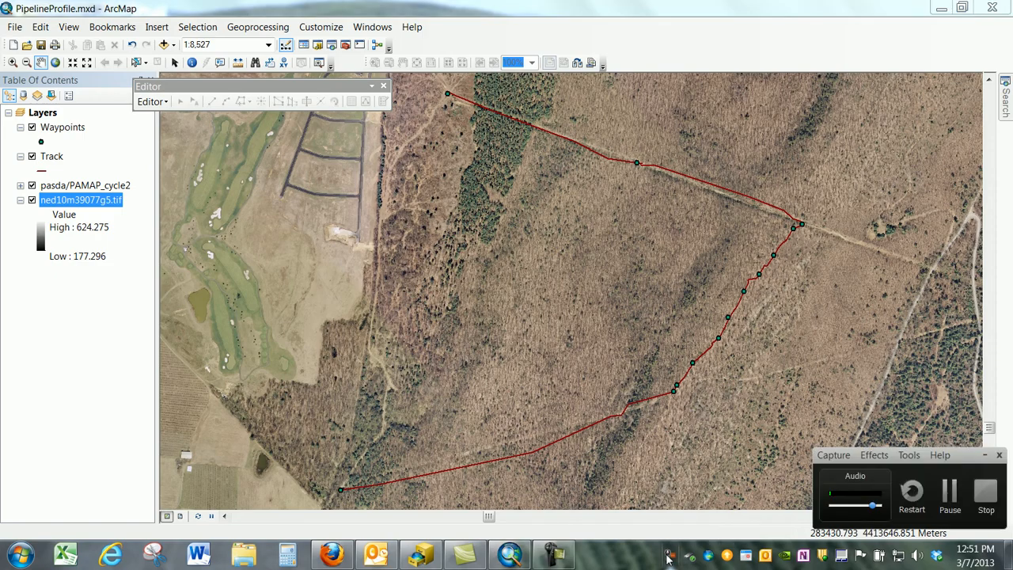